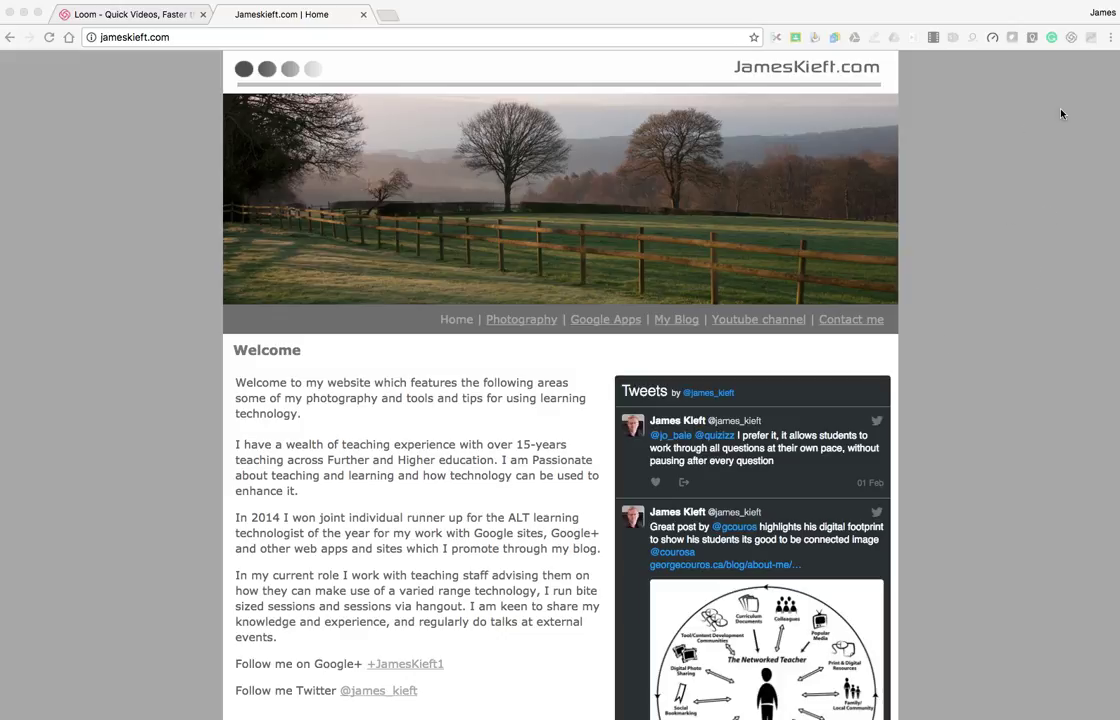
Step: Set Loom's microphone to USB Advanced Audio Device, check the webcam, and start recording
left_click(1071, 40)
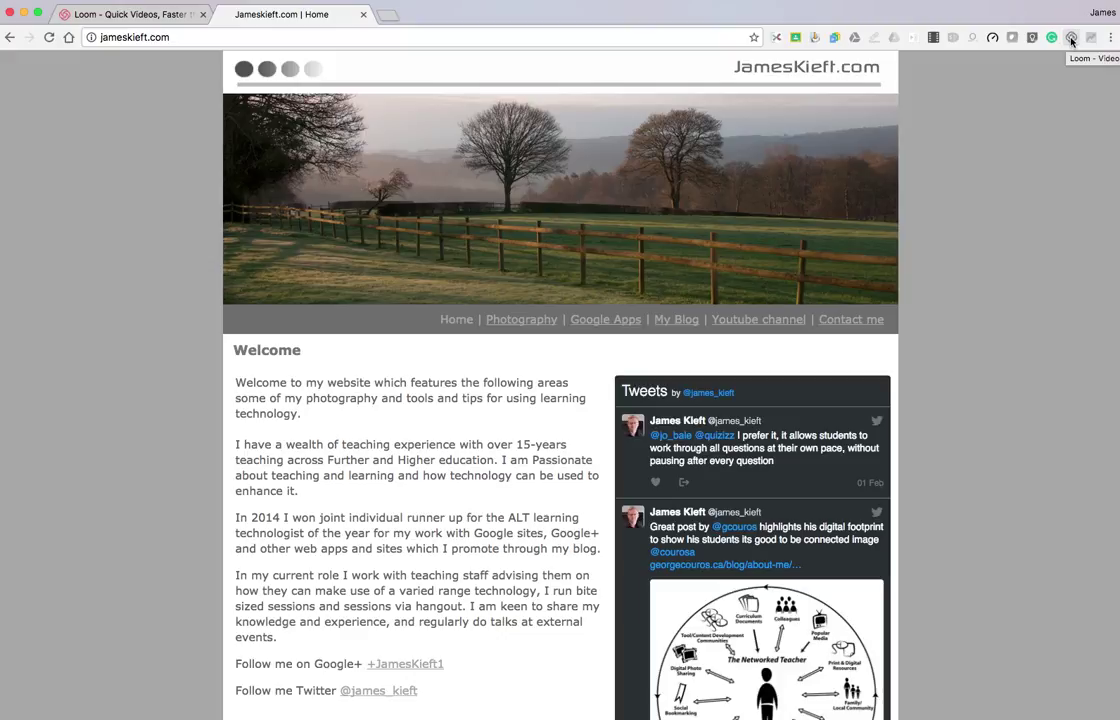
left_click(1071, 40)
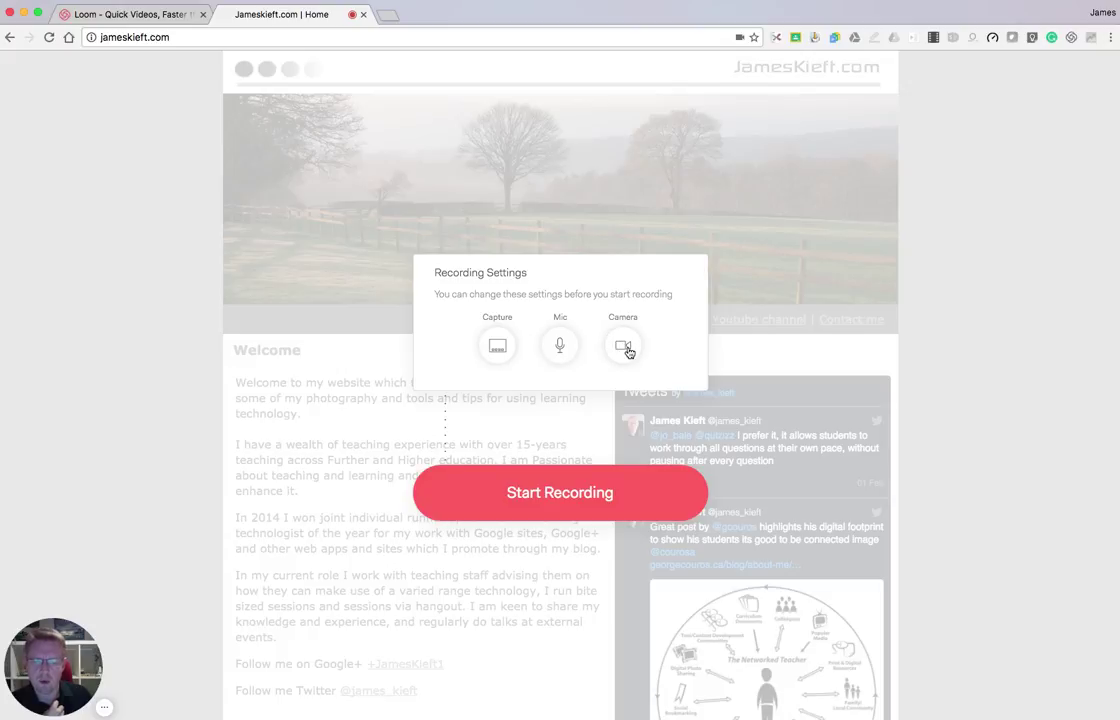
left_click(561, 348)
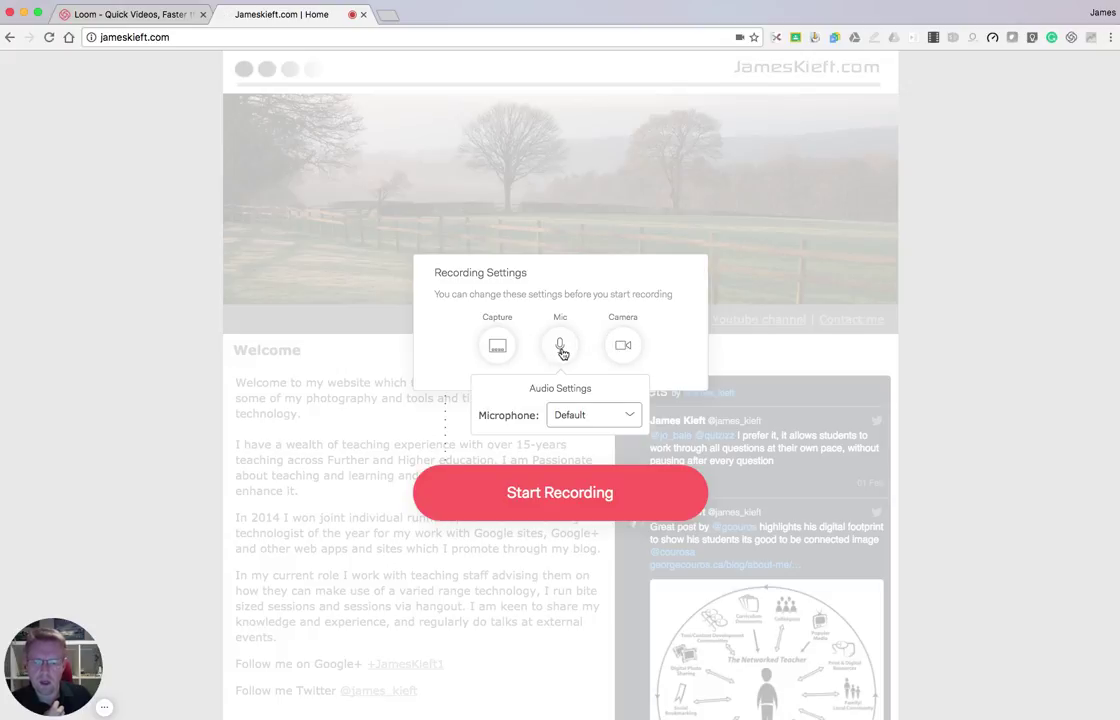
left_click(631, 416)
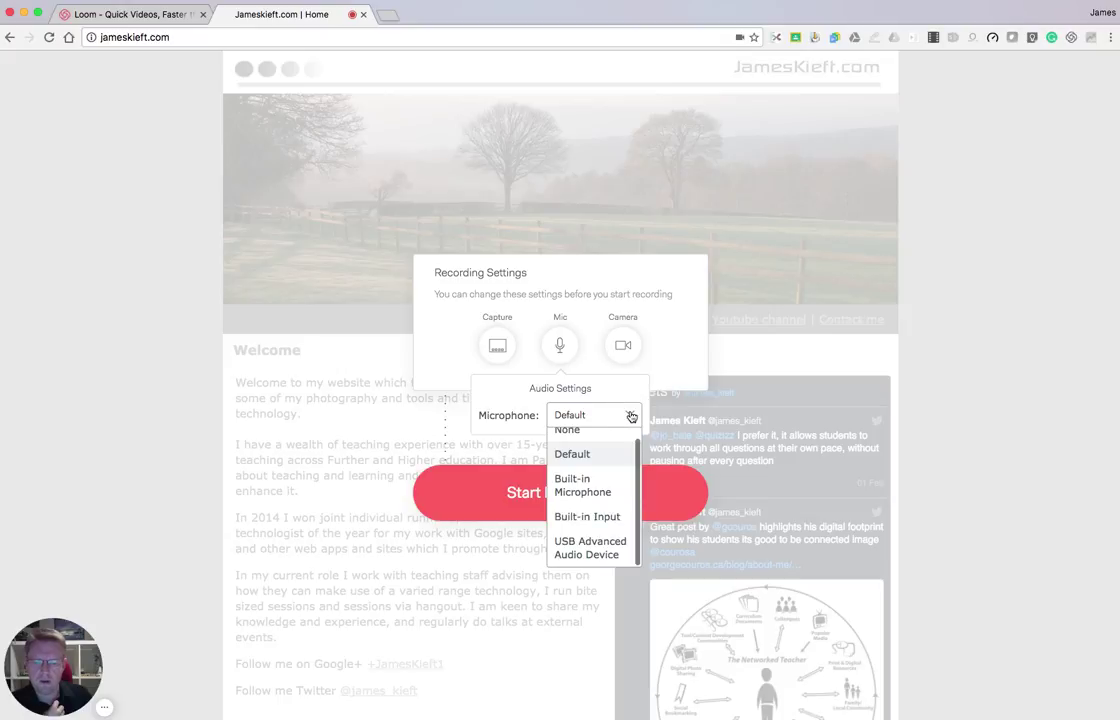
left_click(594, 549)
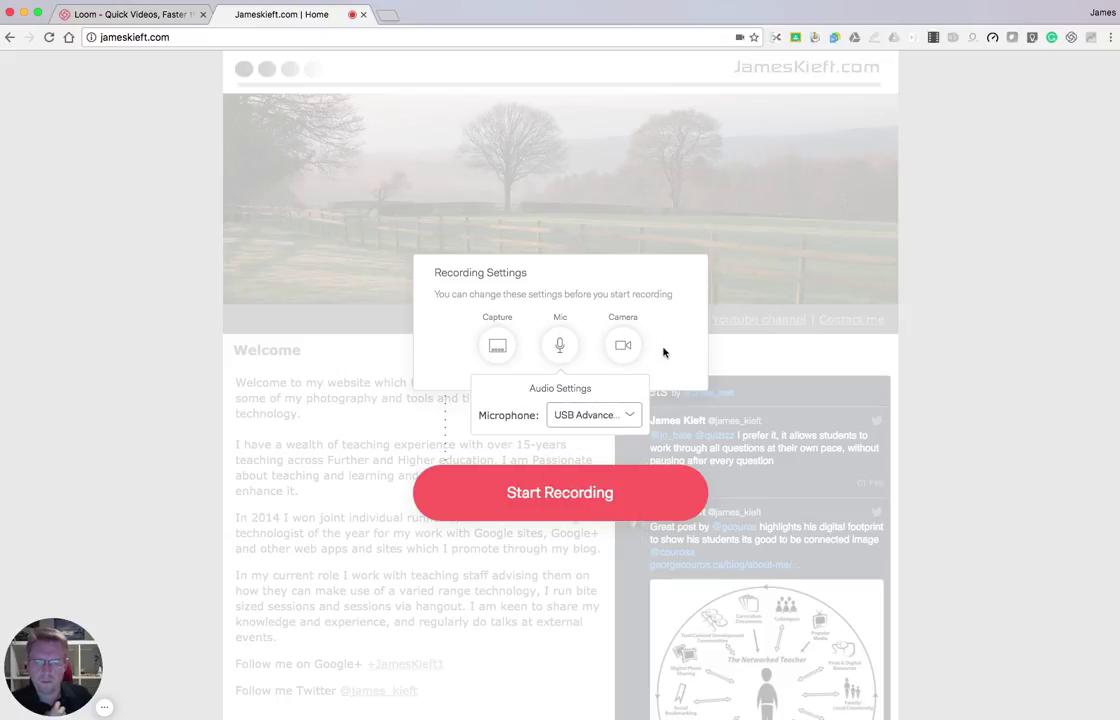
left_click(622, 348)
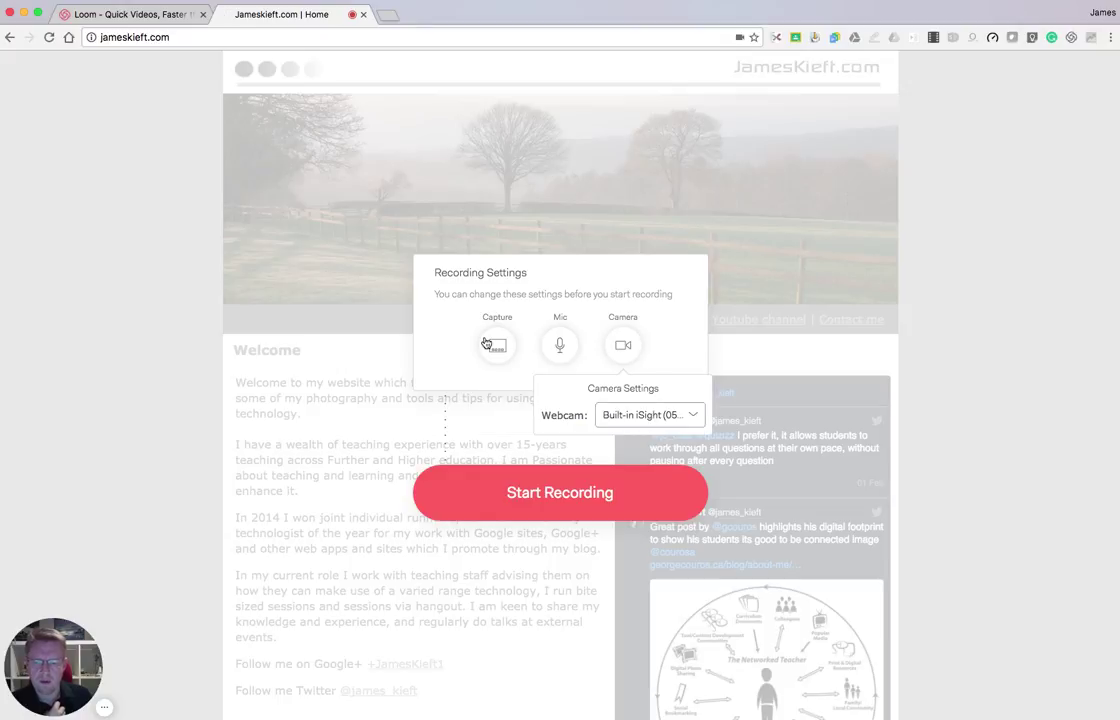
left_click(580, 495)
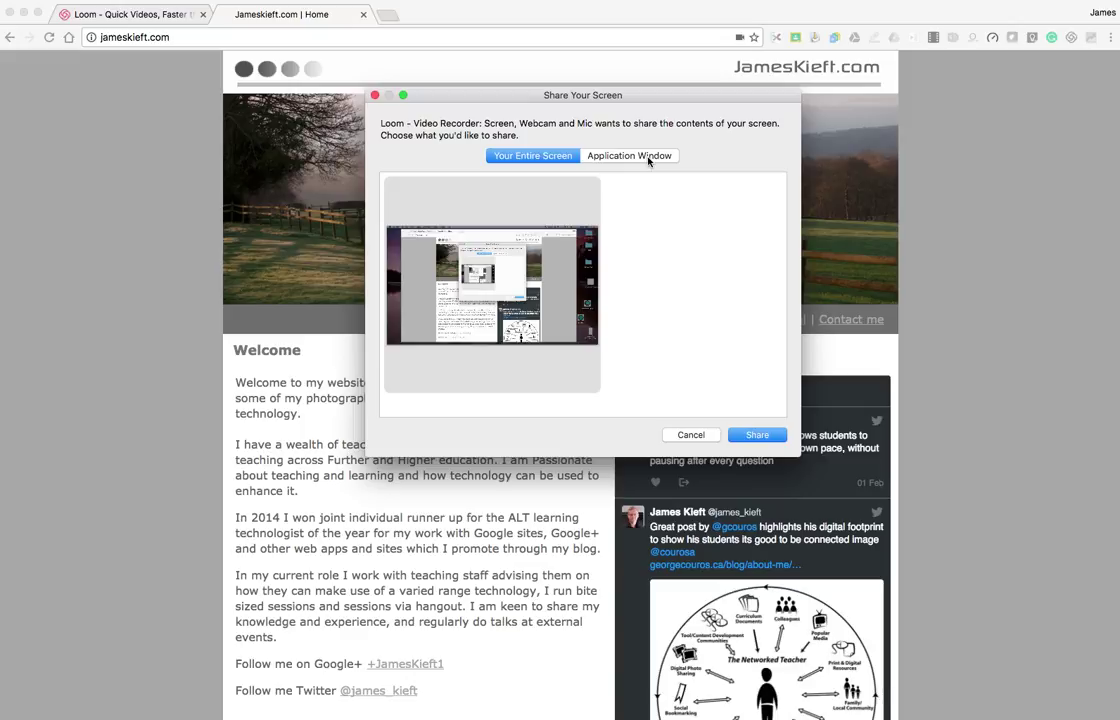
Step: Share only the Jameskieft.com | Home application window instead of the entire screen
left_click(638, 161)
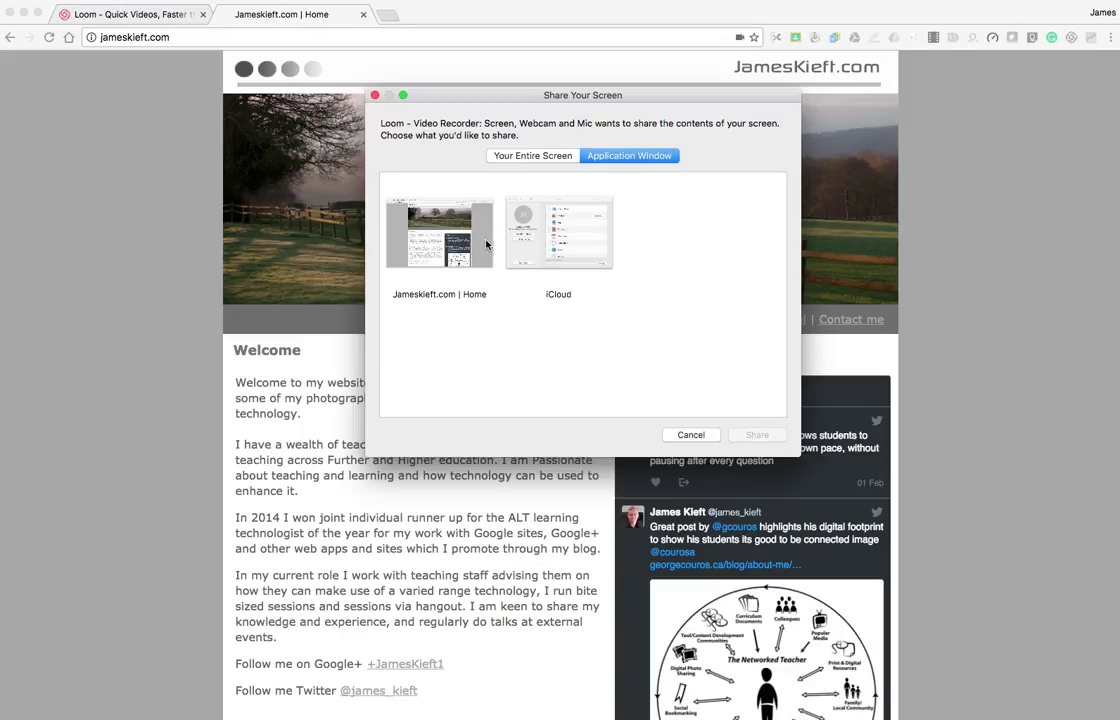
left_click(428, 216)
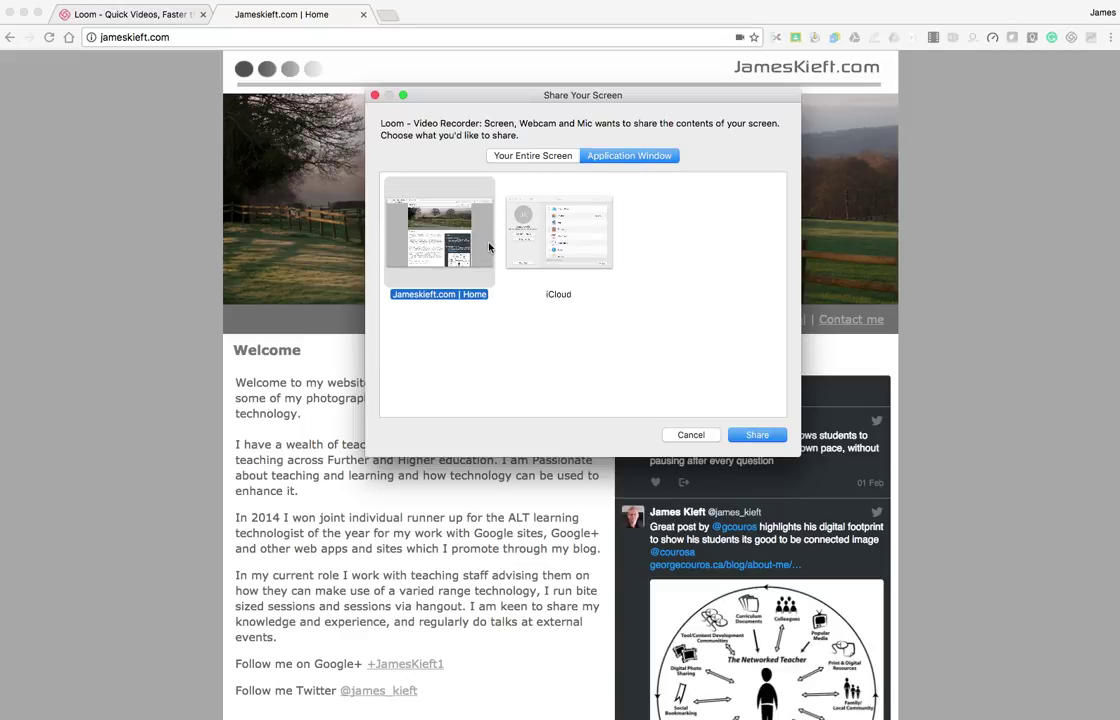
left_click(757, 435)
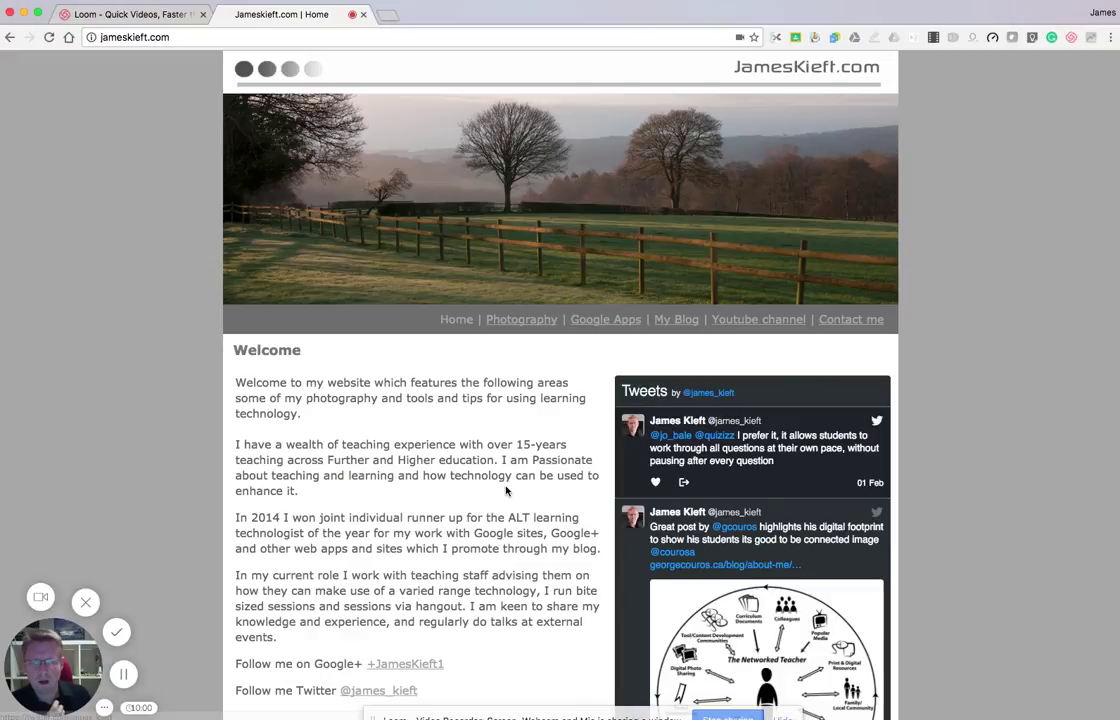
Step: Go from the website to My Blog, group its tools by Label, and end the recording
left_click(676, 330)
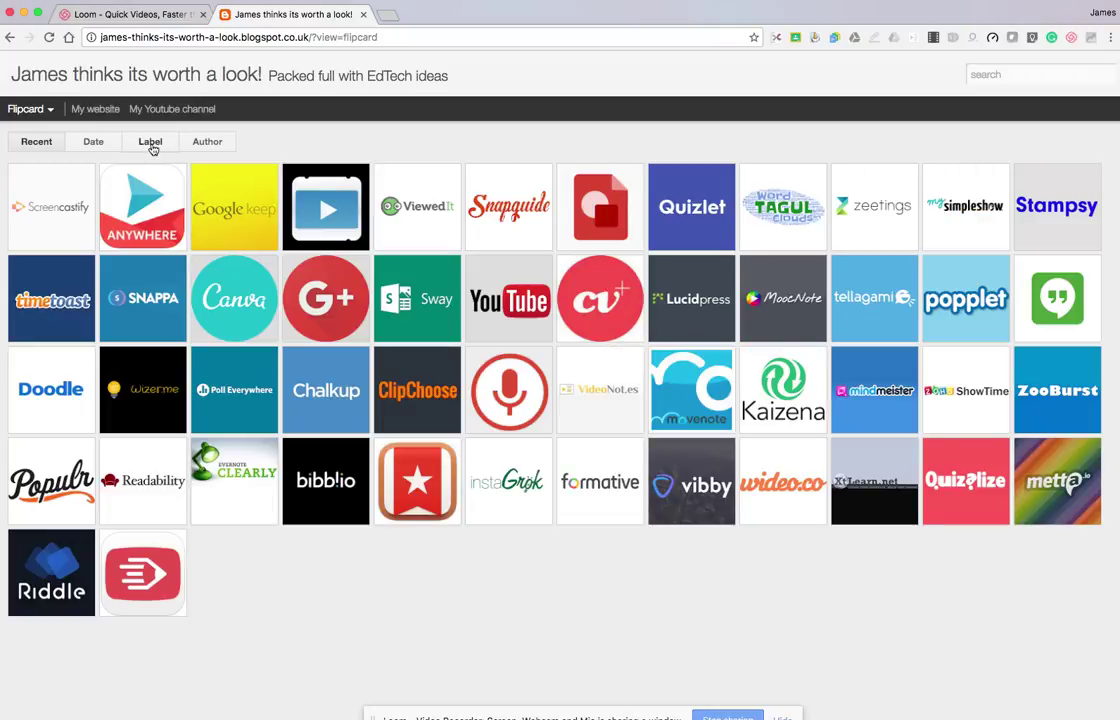
left_click(151, 144)
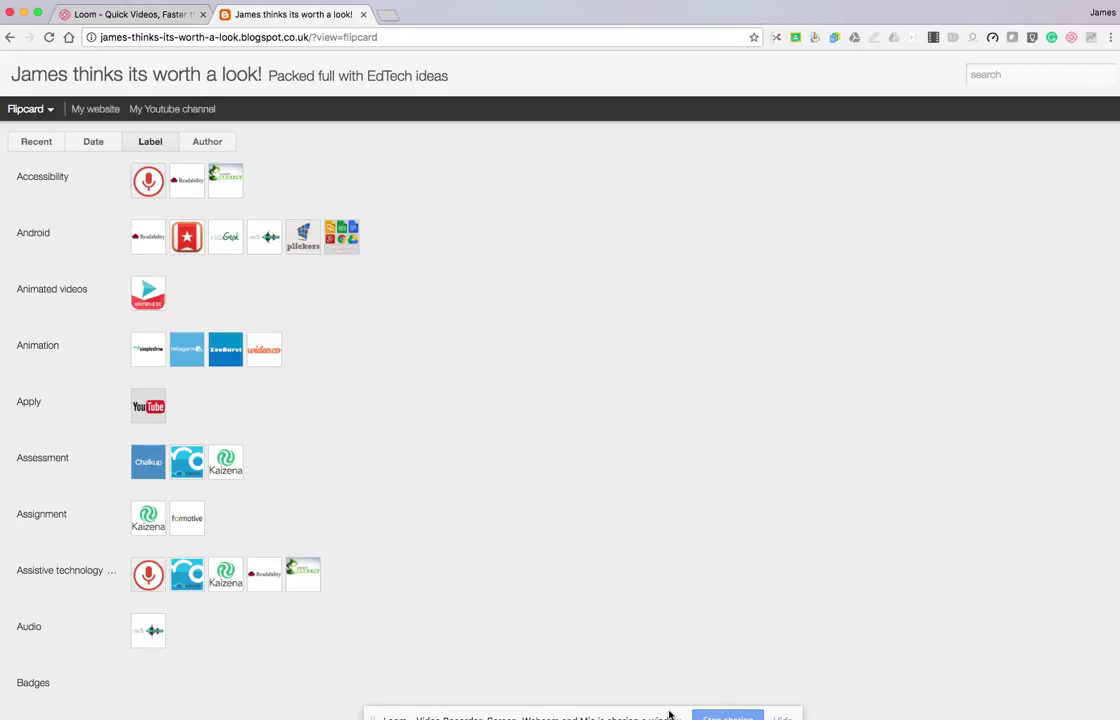
left_click(895, 688)
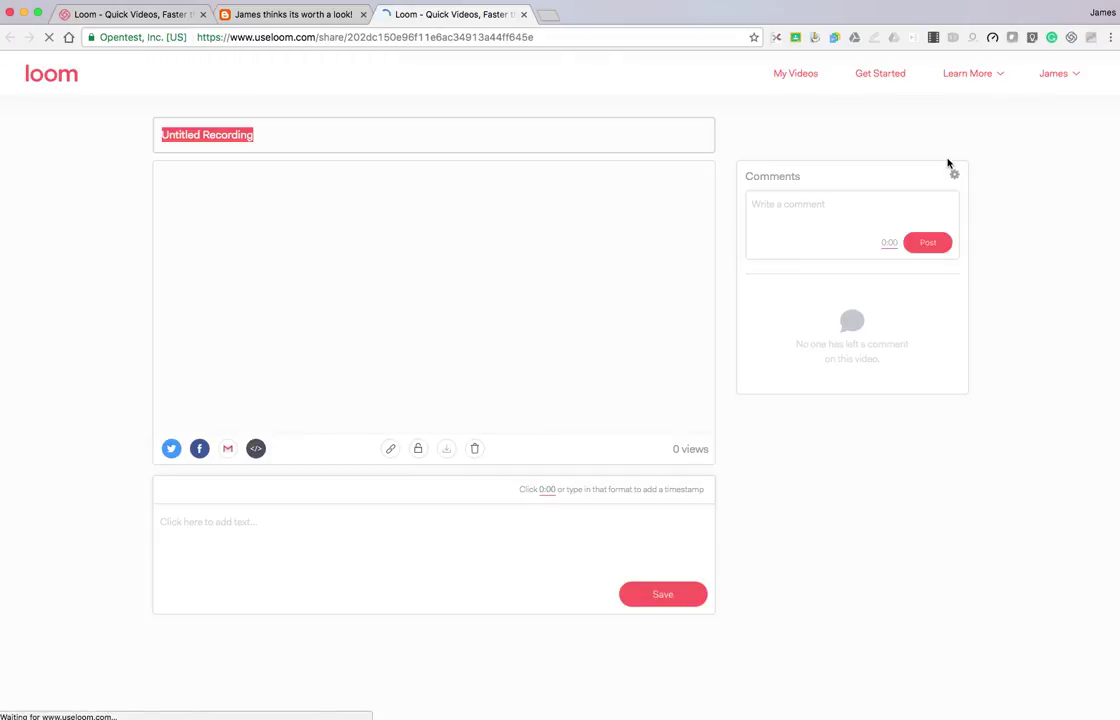
Step: Skip the tour and rename the recording from Untitled Recording to 'James Demo of Loom'
left_click(256, 137)
left_click(383, 135)
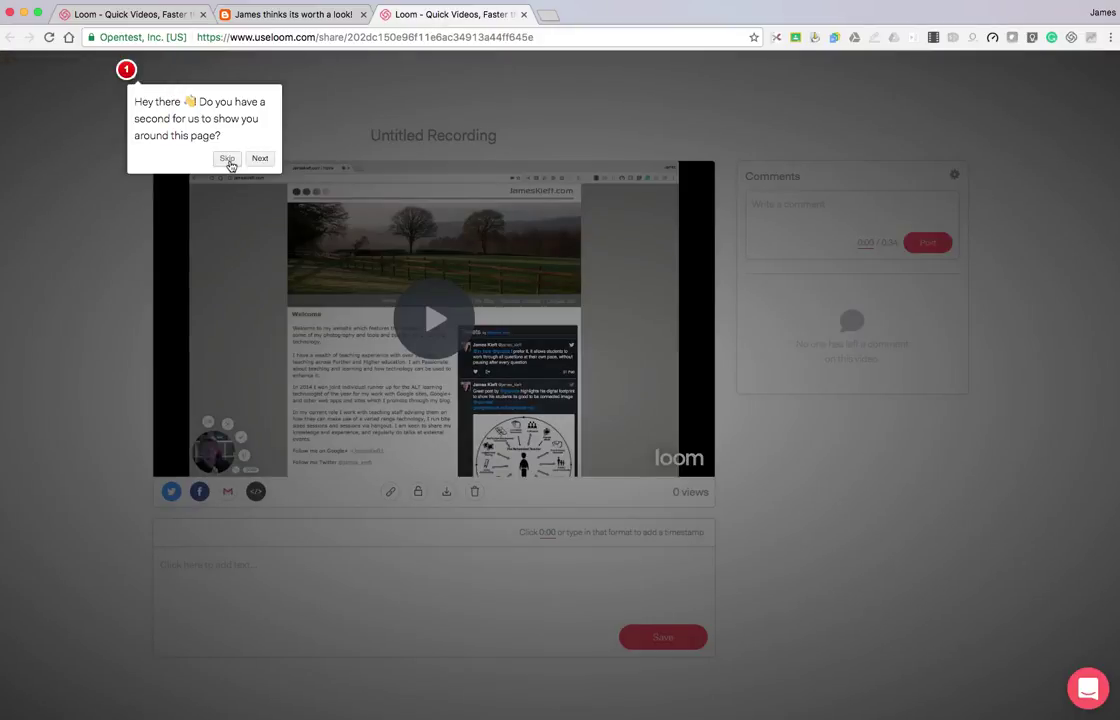
left_click(229, 161)
left_click(395, 134)
type("James Demo of l")
key("BackSpace")
type("Loom")
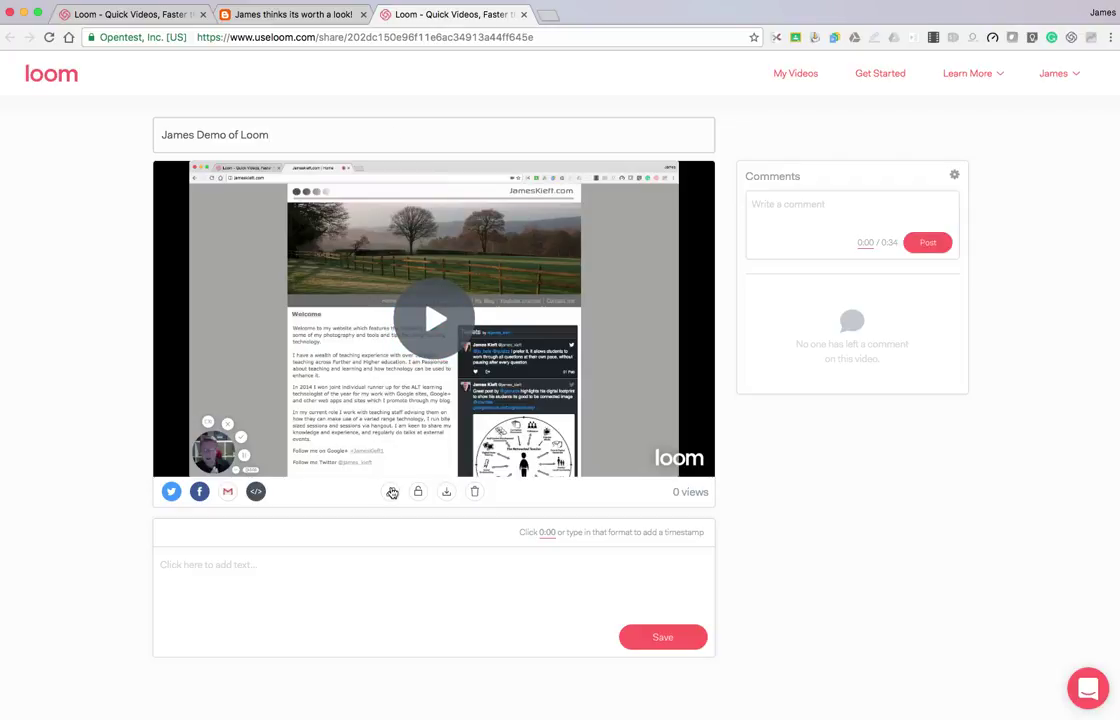
Step: Add and save the description 'my first go at using Loom' under the video
left_click(185, 563)
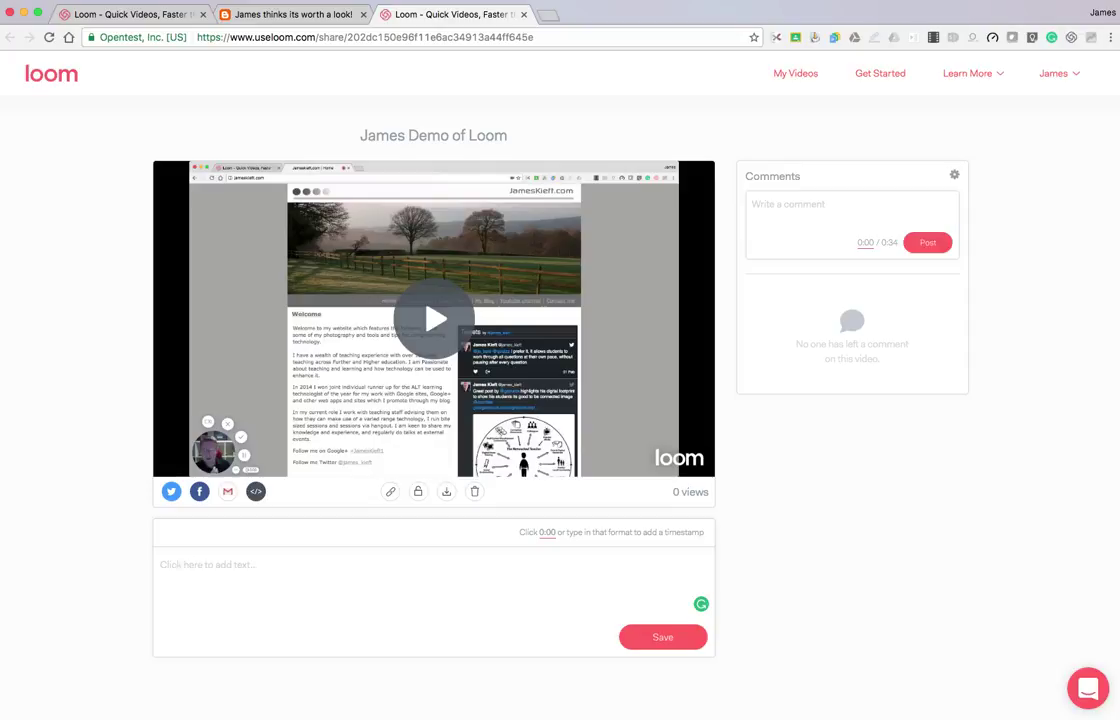
type("my first go at using Loom")
left_click(660, 636)
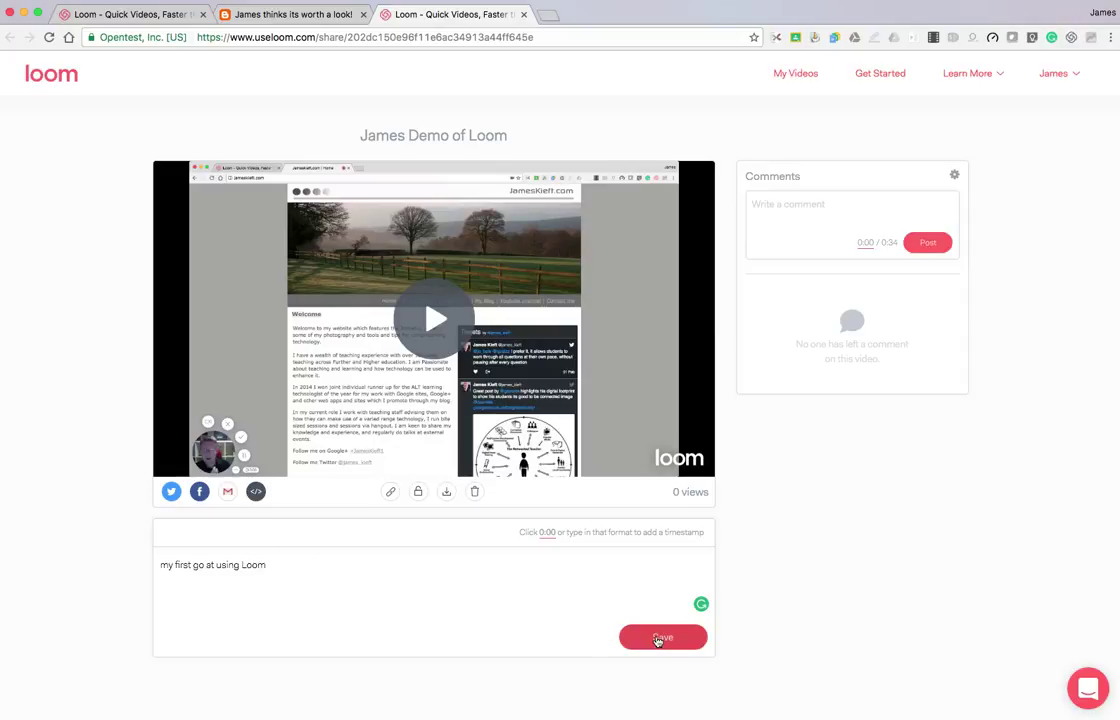
Step: Leave Who can view at 'Anyone with a link' without changes, then copy the share link
left_click(828, 232)
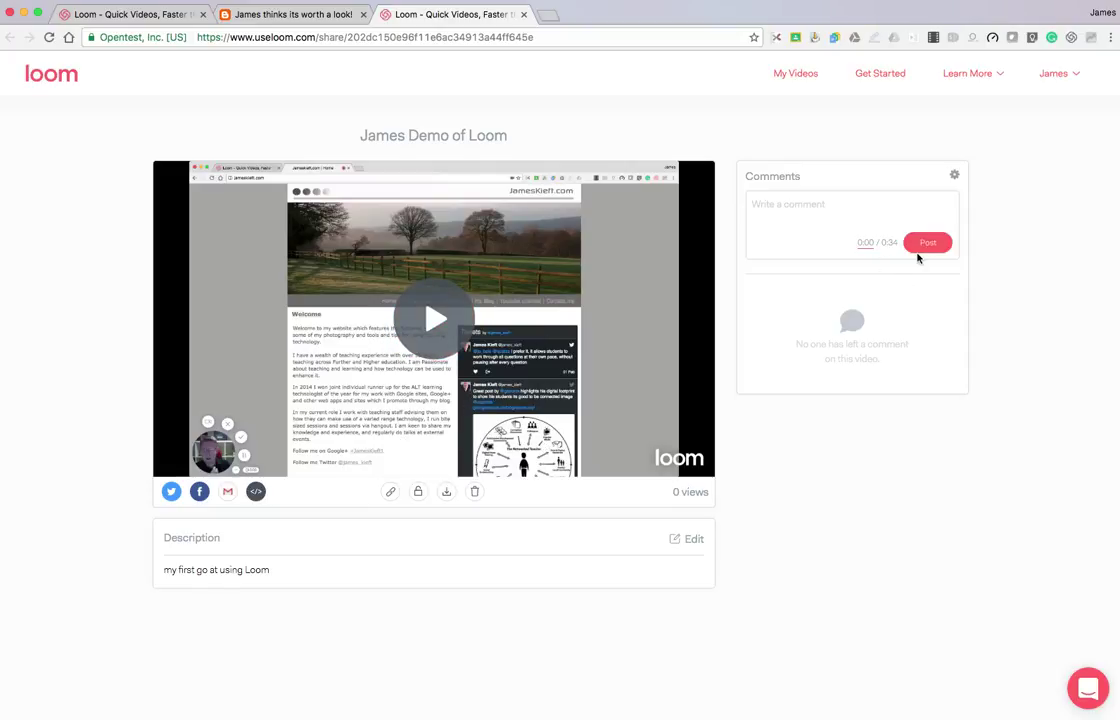
left_click(815, 231)
left_click(418, 494)
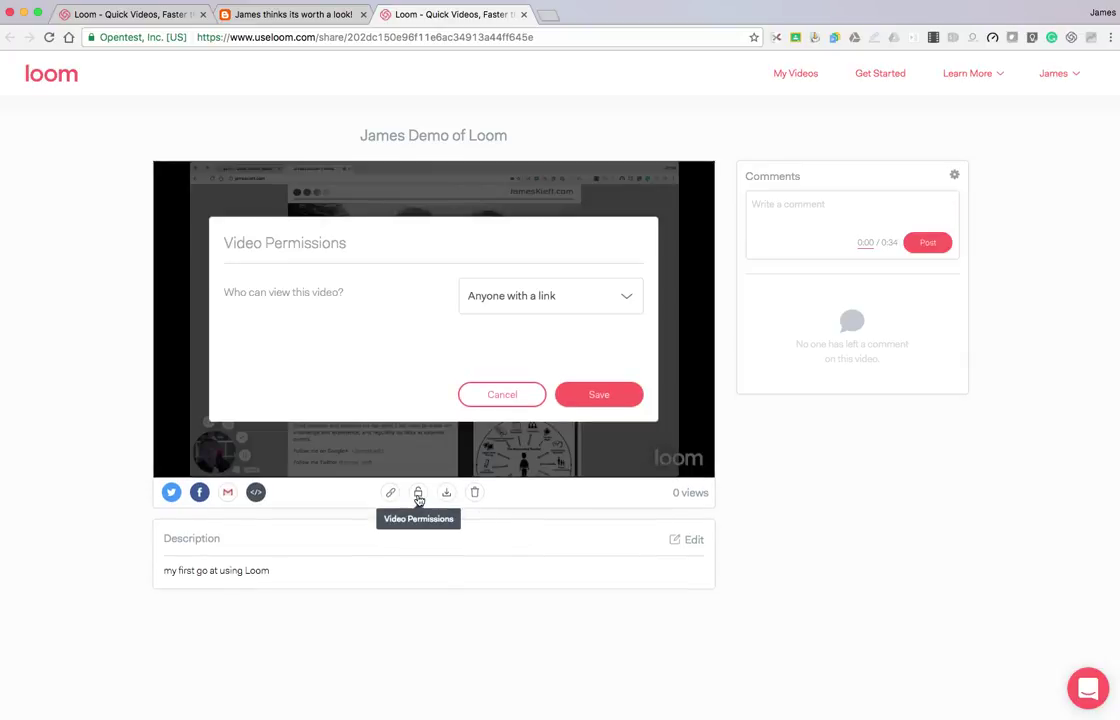
left_click(633, 310)
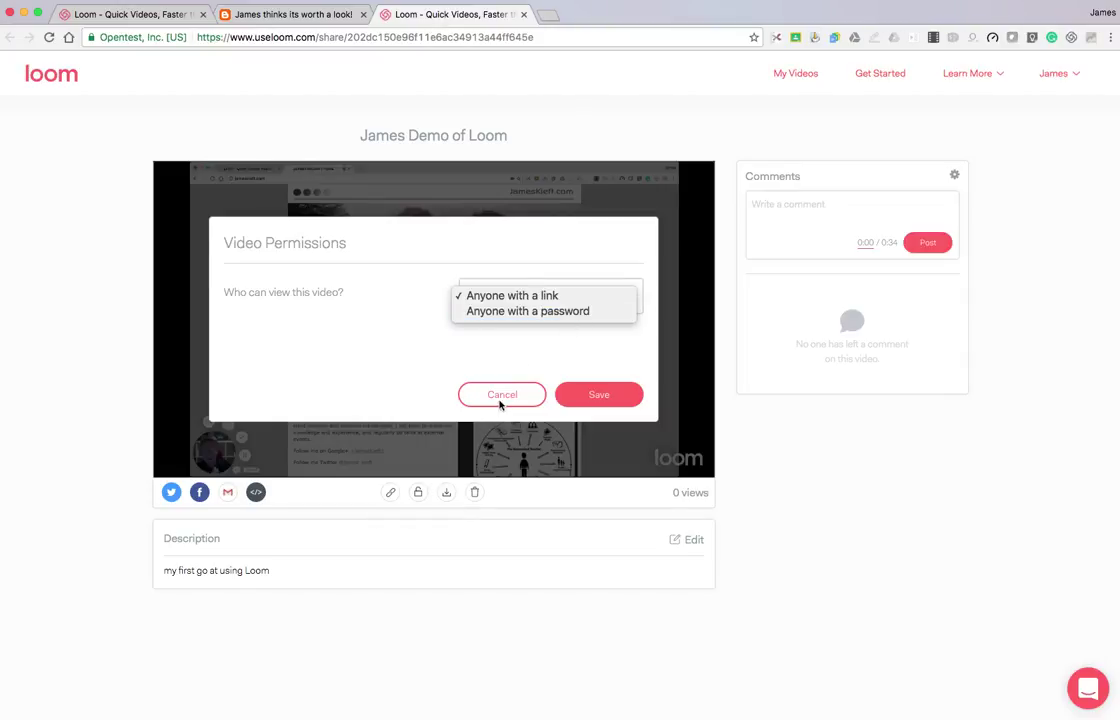
left_click(500, 398)
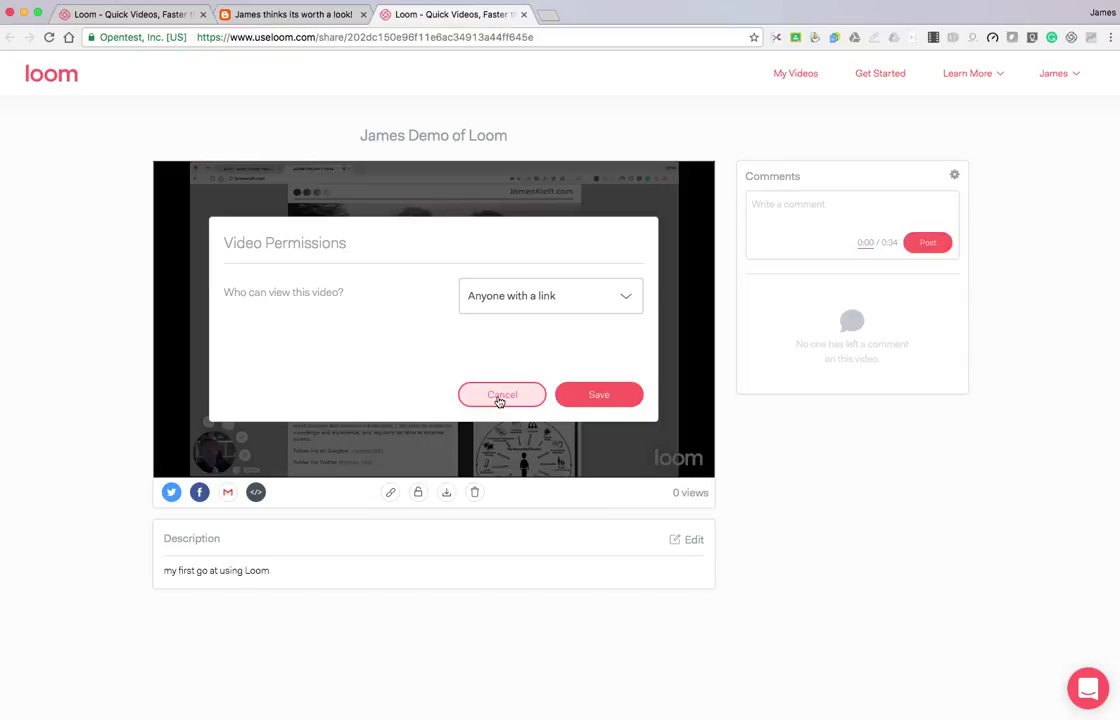
left_click(499, 397)
left_click(391, 491)
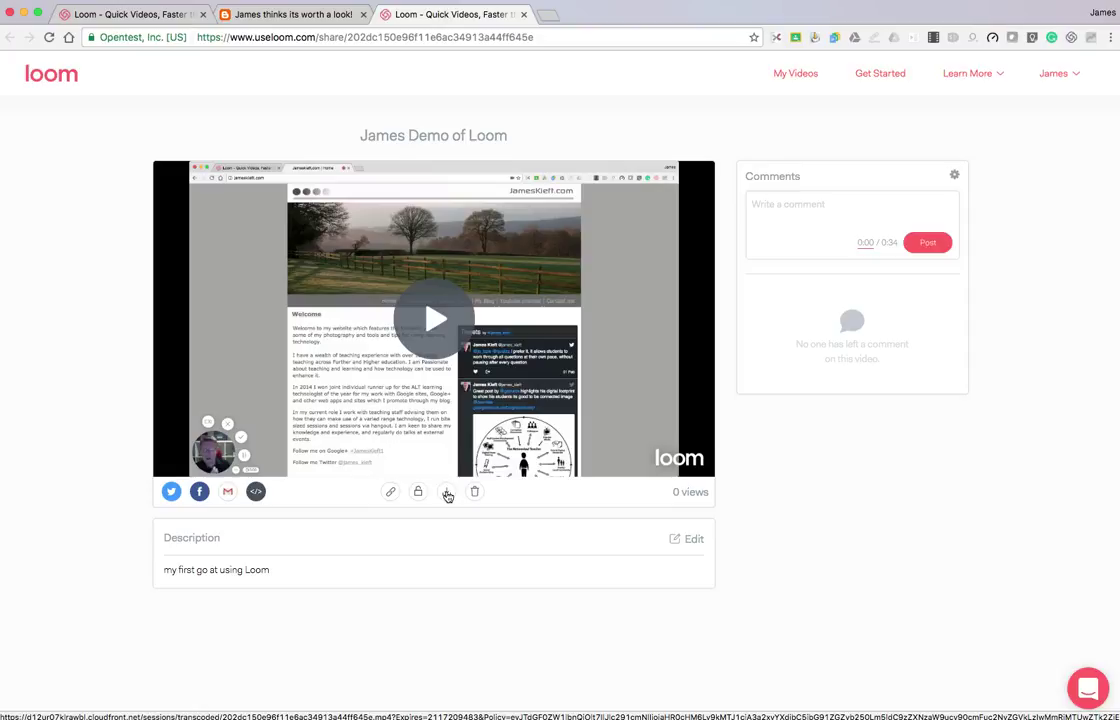
mouse_move(686, 497)
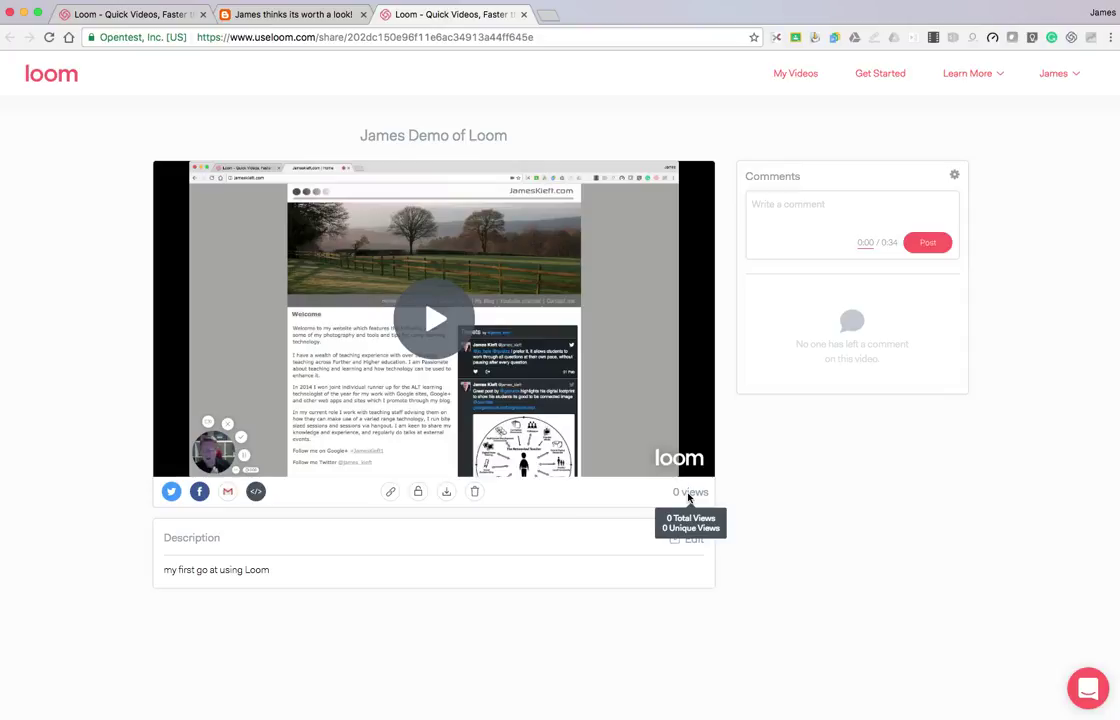